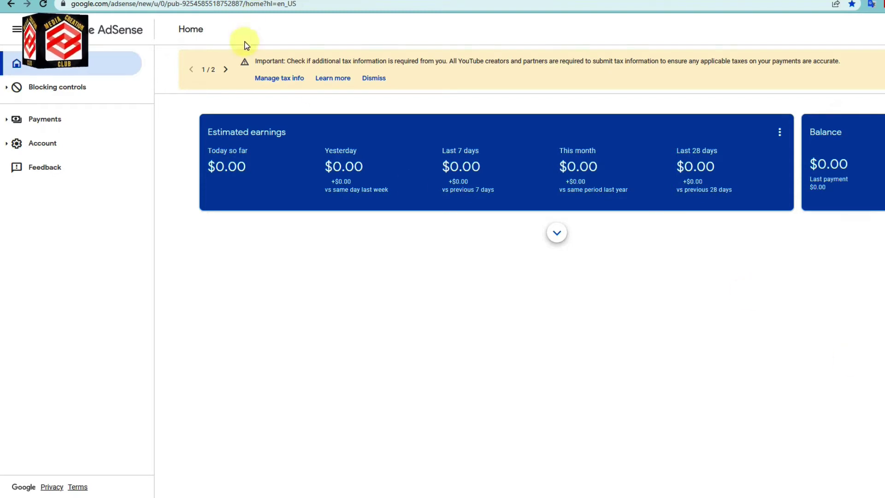
From the Home page's yellow tax banner, go to Manage tax info on the Payments info page.
click(266, 82)
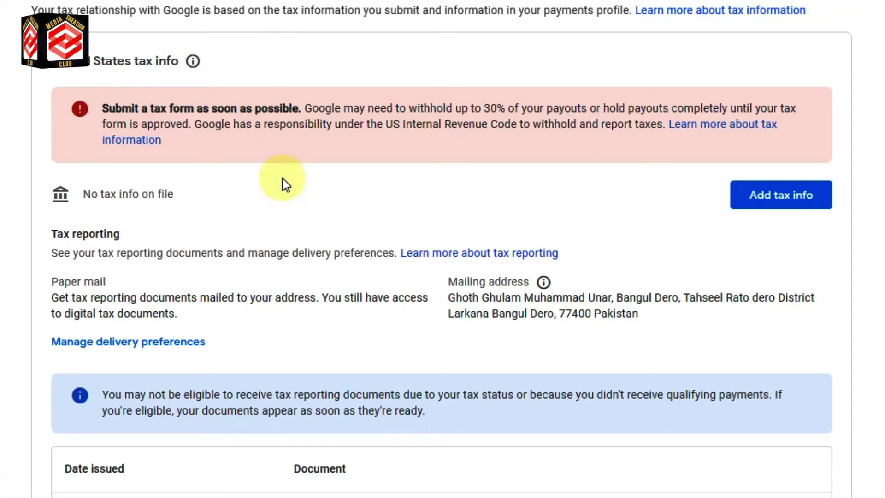
Choose Add tax info and get past the Before you start notice with Start tax form.
click(765, 203)
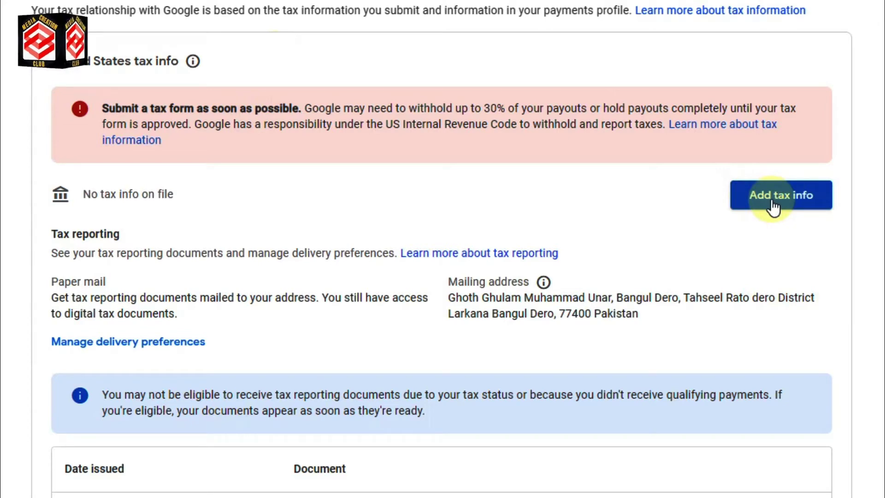
click(773, 205)
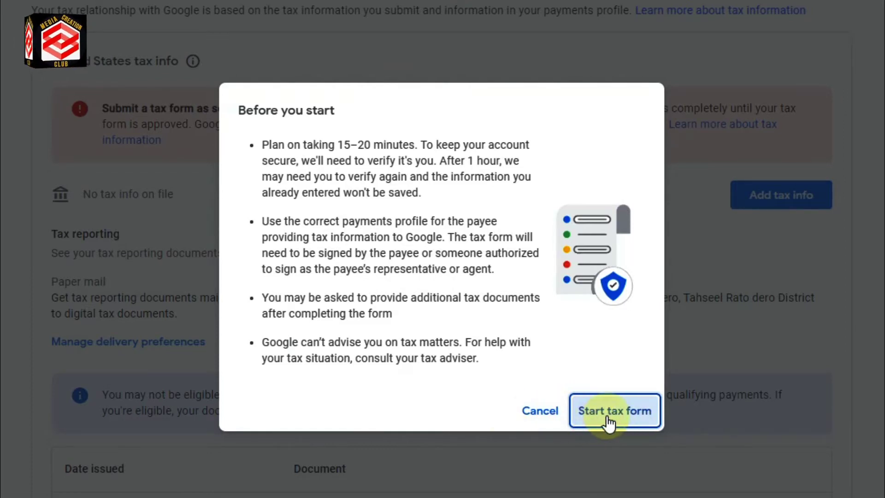
click(607, 415)
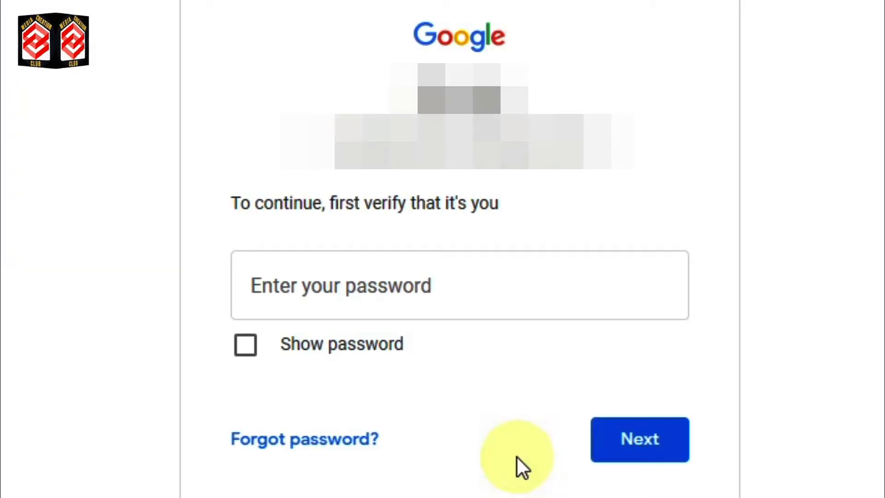
Verify identity by entering the Google account password on the sign-in check.
click(305, 299)
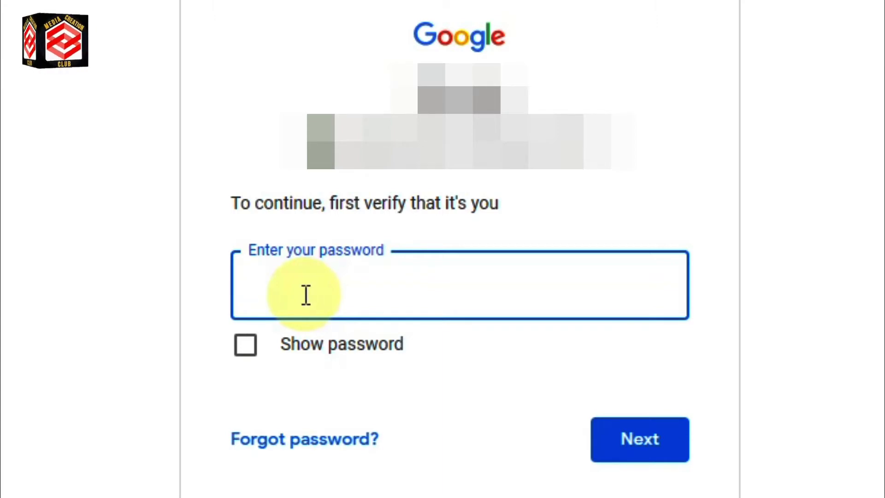
text(••••)
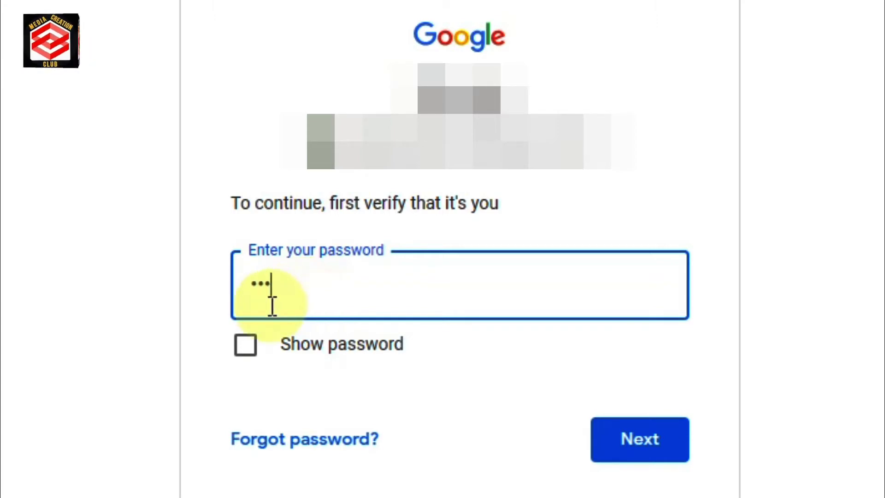
text(••••)
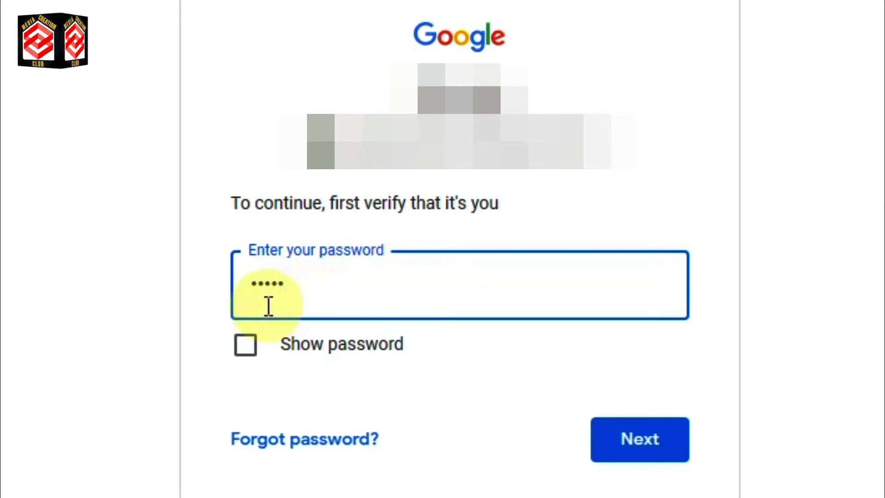
text(•••••)
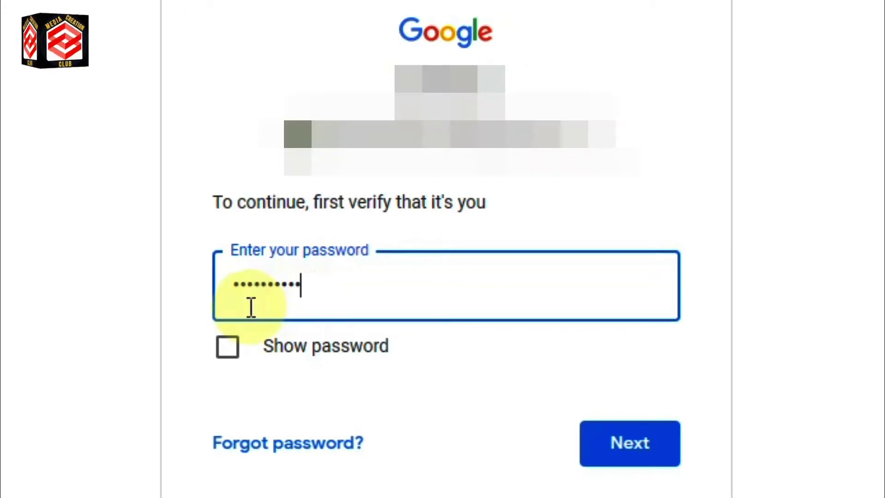
click(611, 431)
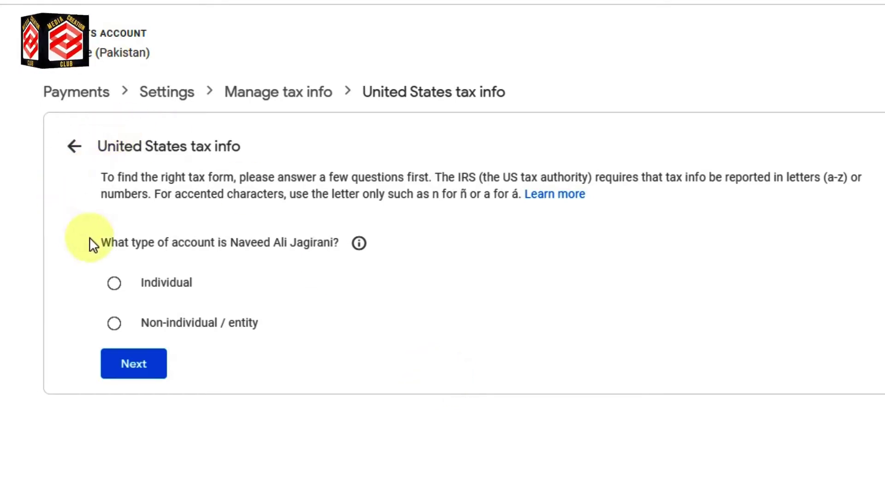
Declare an Individual account, not a US citizen or resident, and start the W-8BEN form.
click(114, 283)
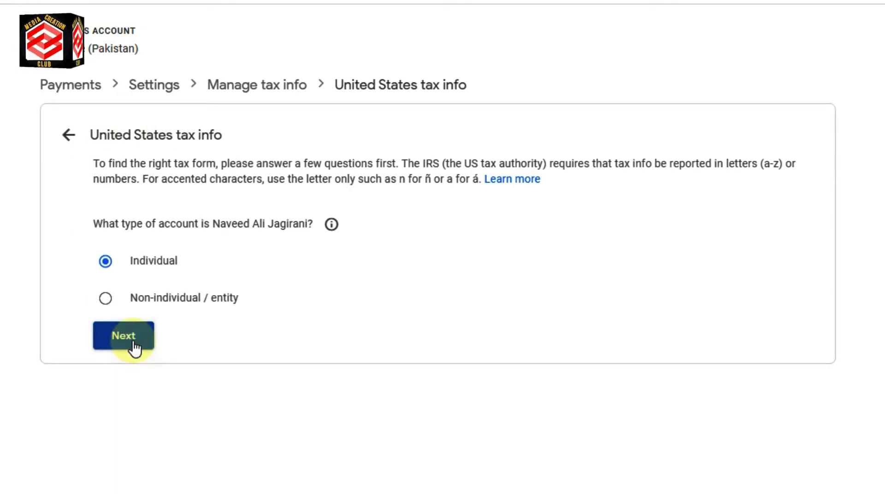
click(132, 347)
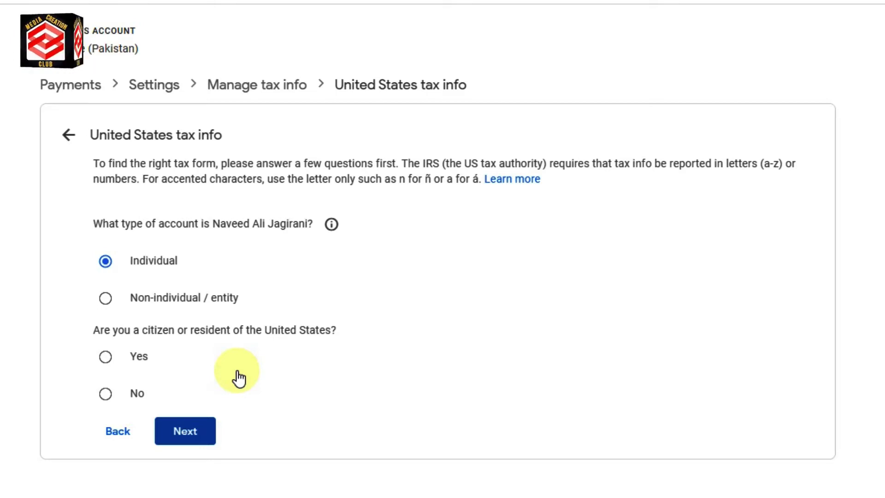
click(107, 395)
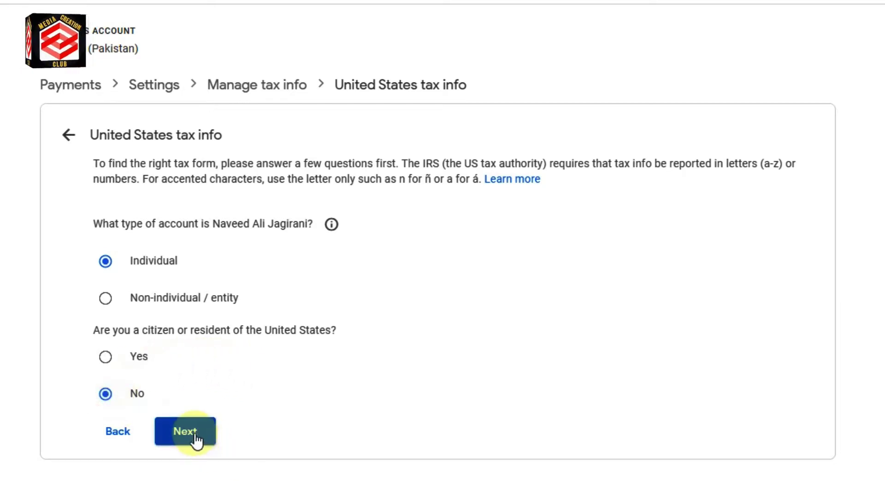
click(195, 440)
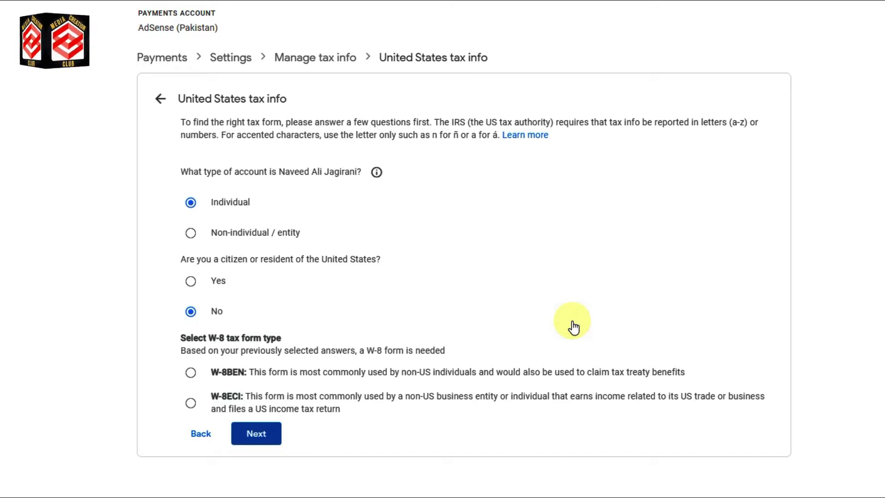
click(190, 373)
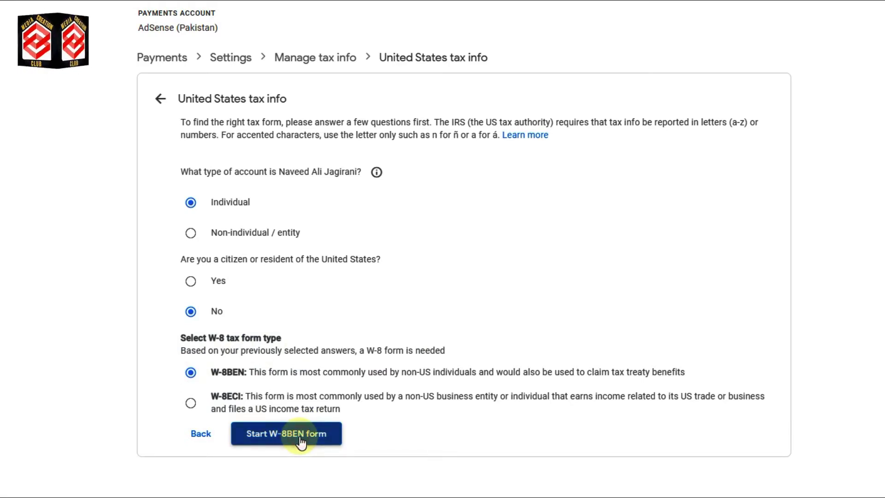
click(325, 429)
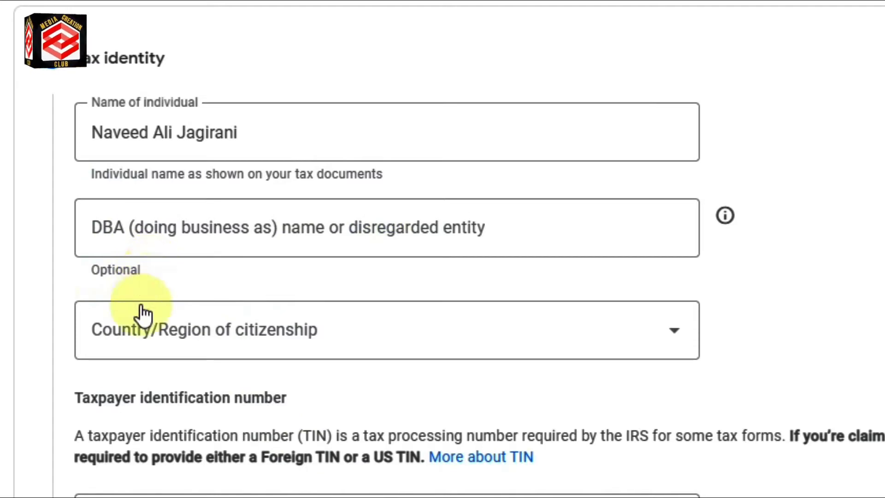
Set country of citizenship to Pakistan, paste the Foreign TIN, and advance to Address.
click(159, 354)
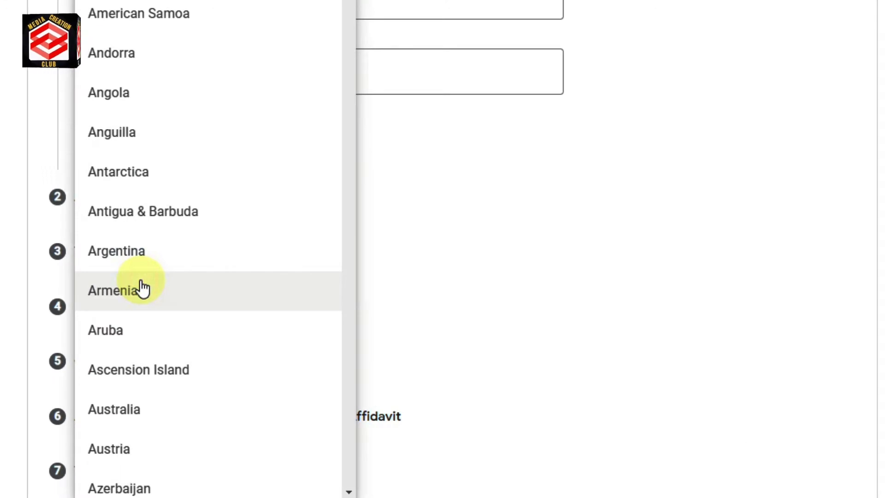
key(p)
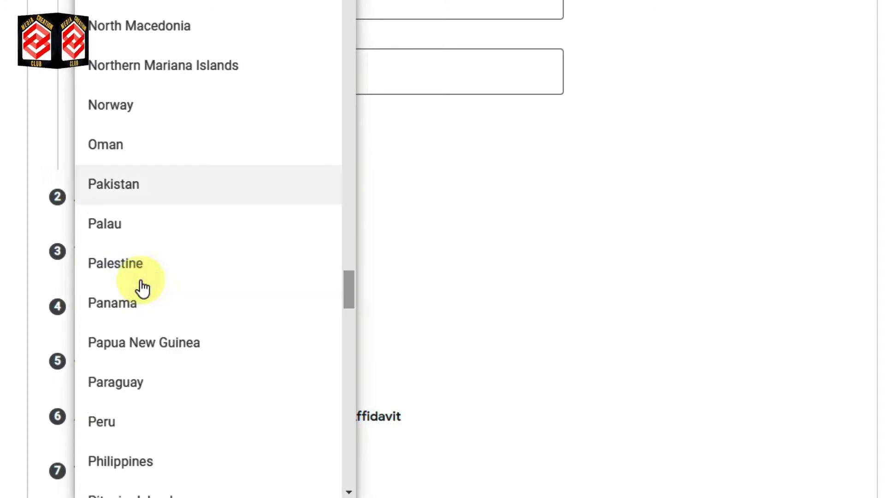
click(162, 195)
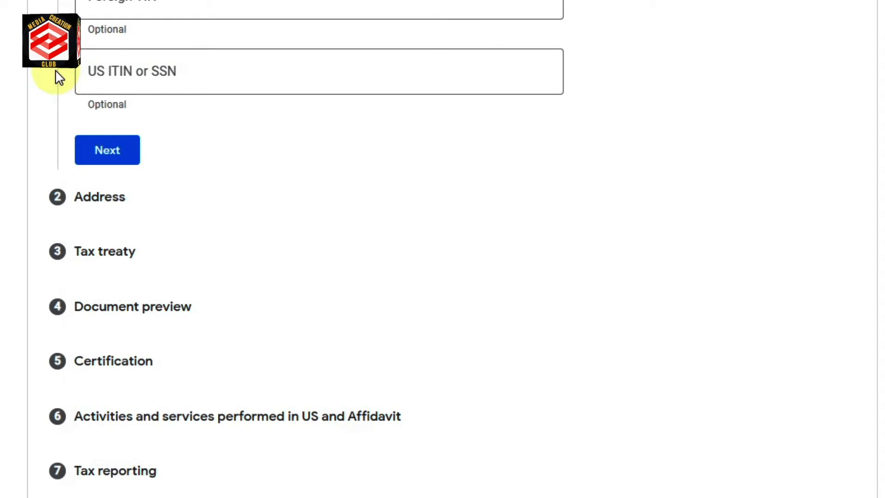
scroll(59, 87, up, 4)
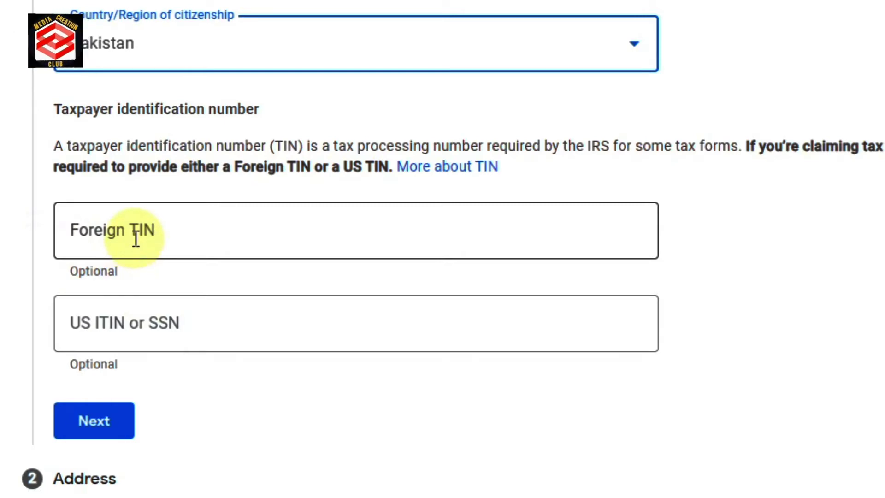
click(167, 231)
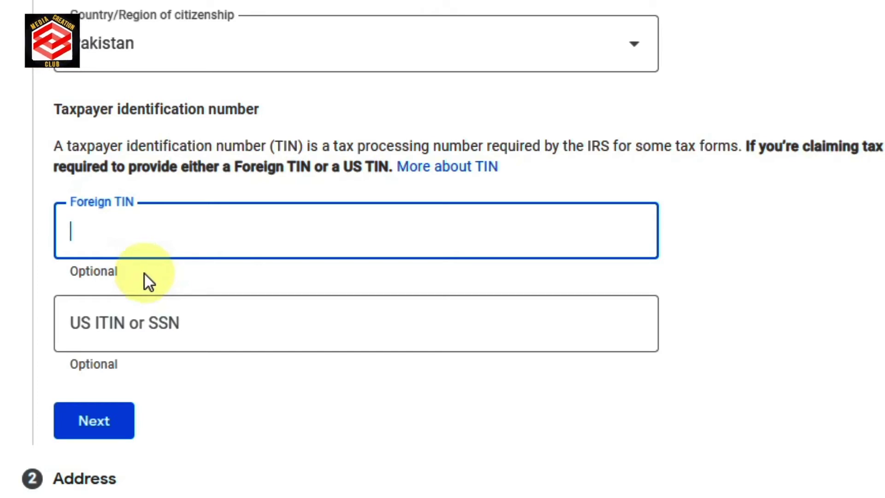
key(ctrl+v)
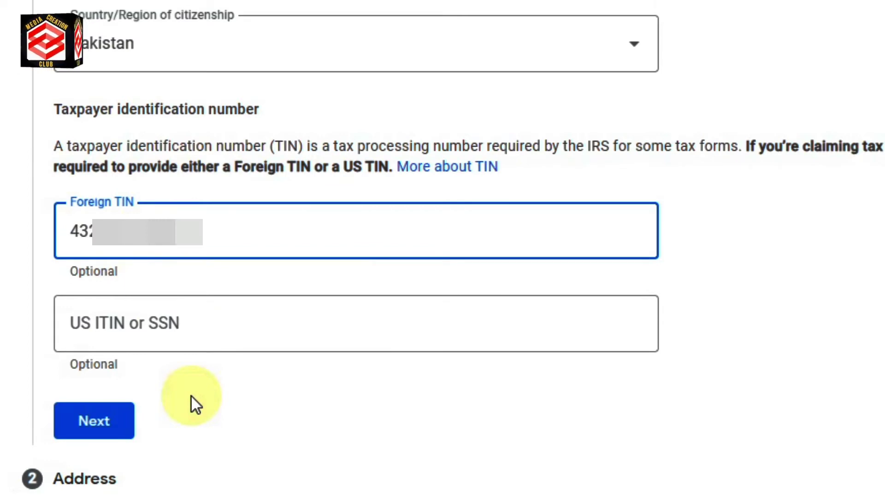
click(110, 433)
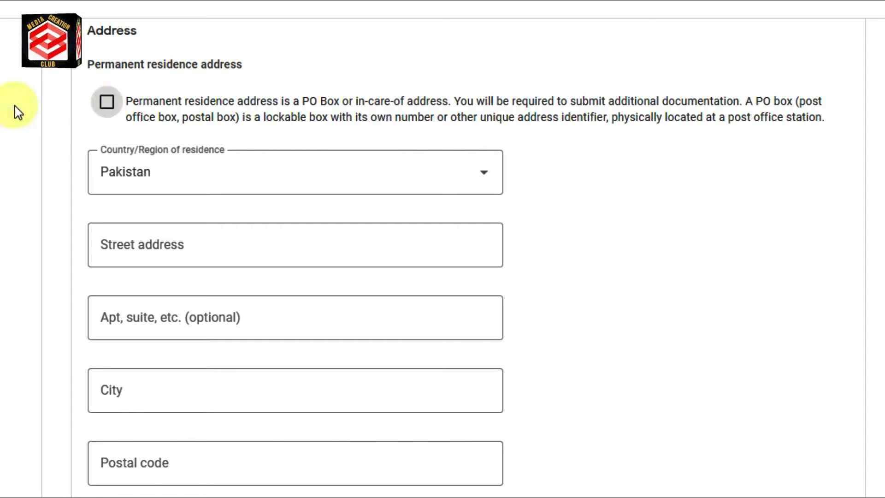
Fill the residence as a PO Box from the saved address, reuse it for mailing, and continue.
click(108, 105)
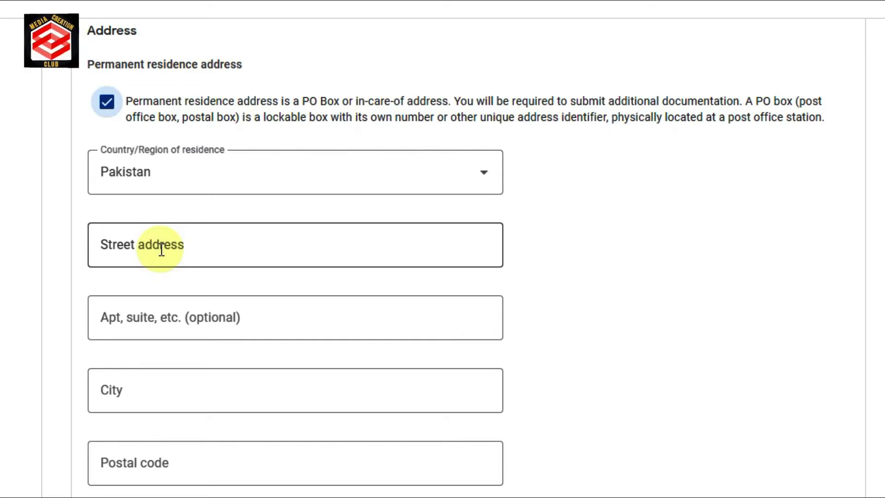
click(162, 249)
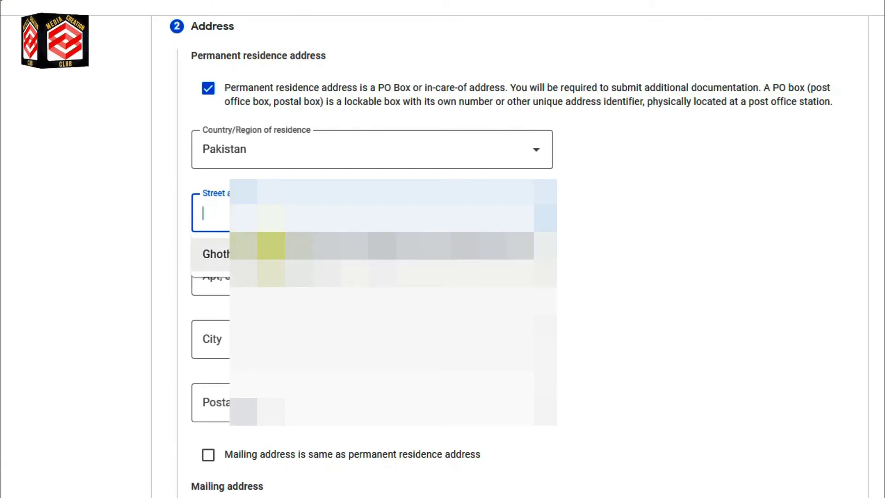
key(Return)
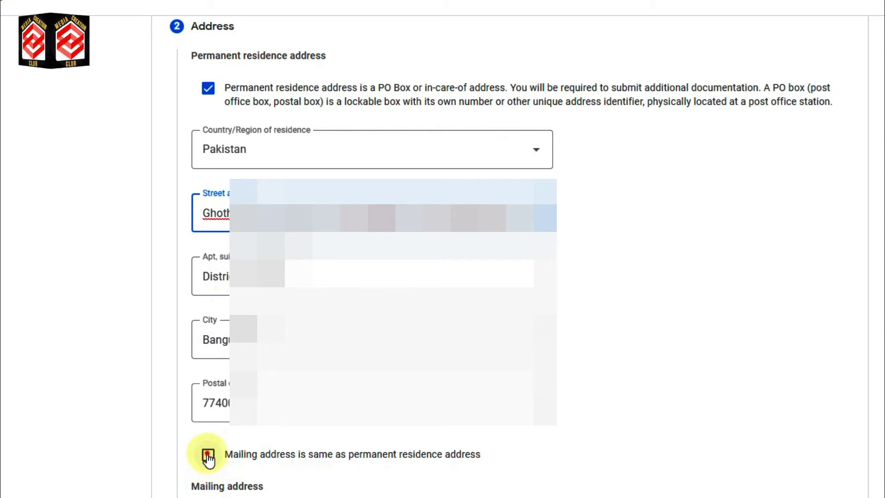
click(208, 455)
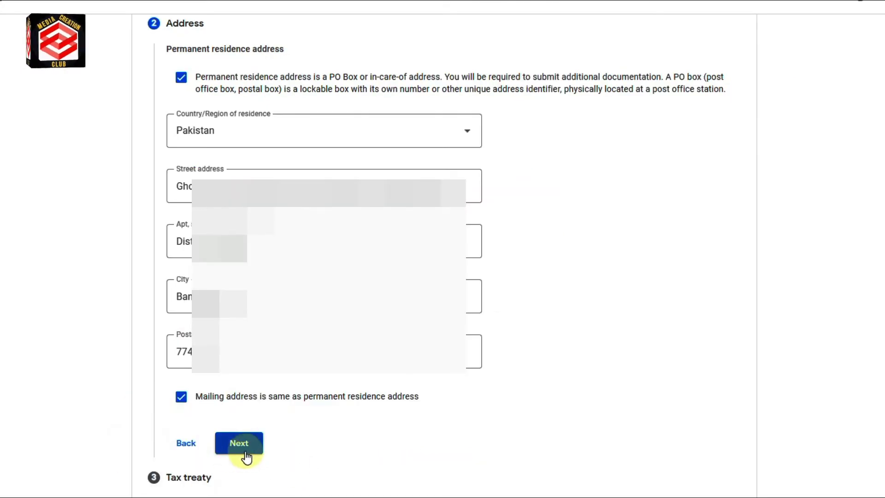
click(242, 444)
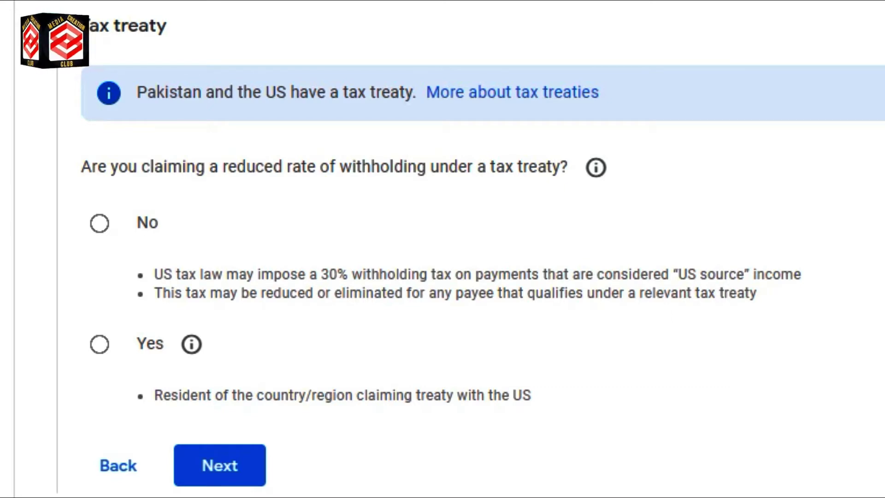
Claim reduced treaty withholding as a resident of Pakistan.
click(98, 345)
click(146, 396)
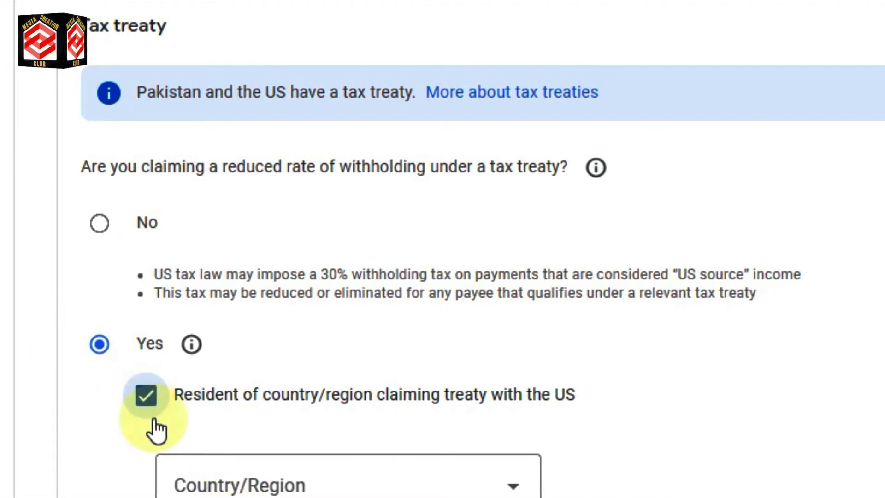
click(460, 488)
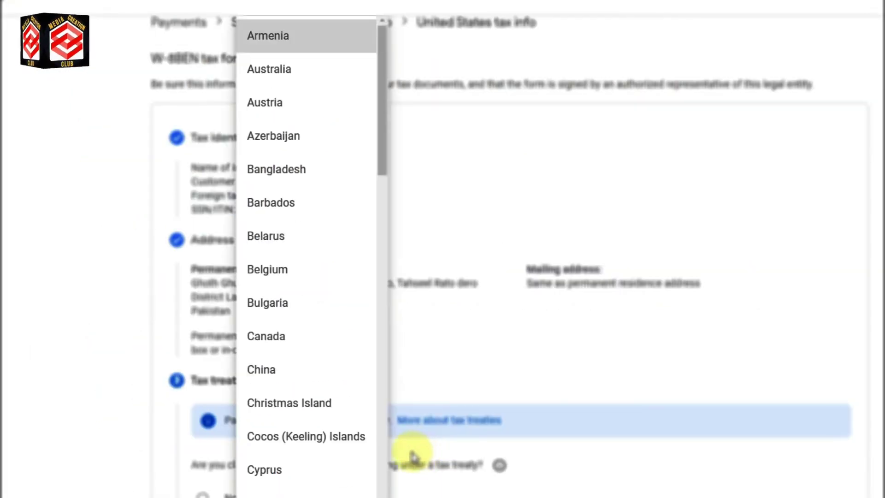
key(p)
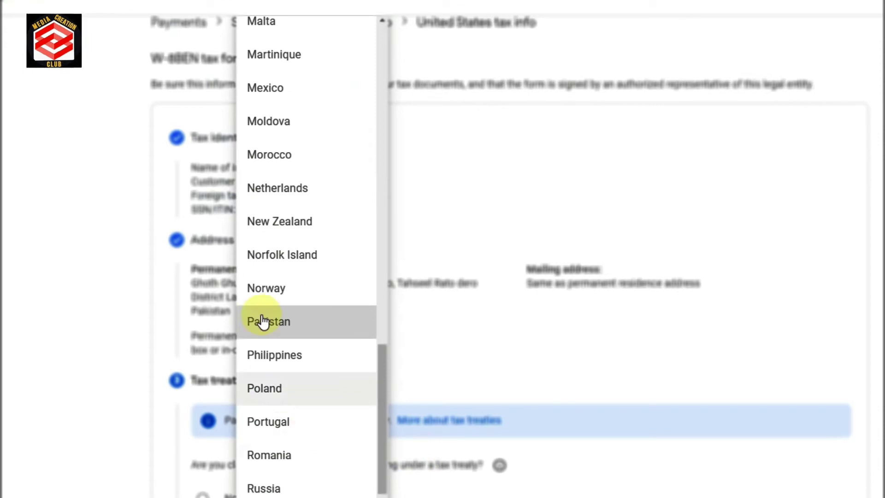
click(268, 318)
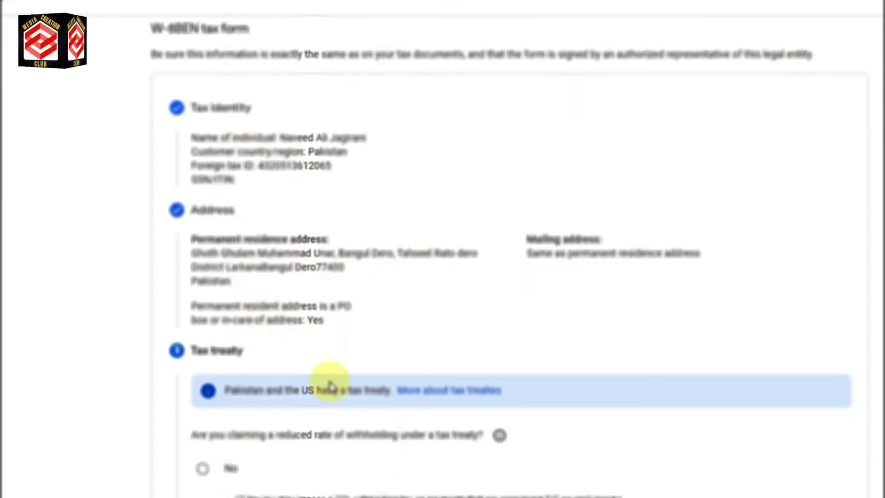
scroll(291, 347, down, 3)
scroll(401, 300, down, 4)
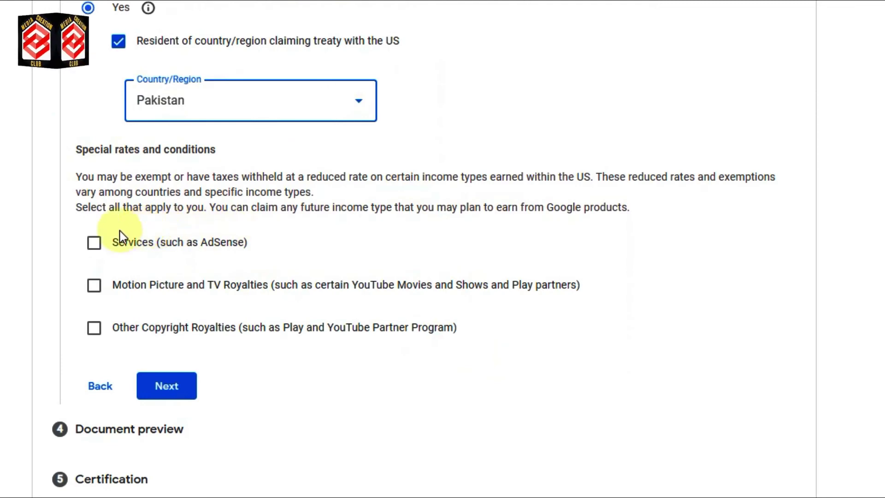
Claim Services at 0% under Article 3 paragraph 2, affirming eligibility for the treaty terms.
click(93, 247)
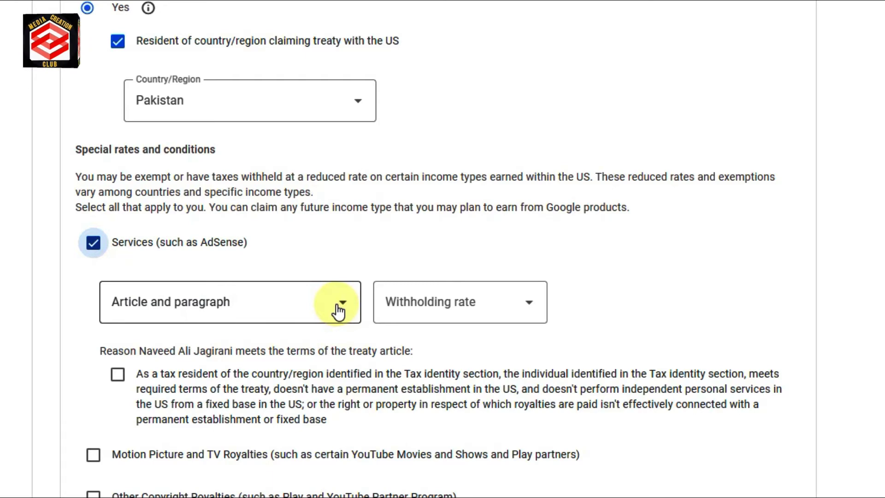
click(346, 306)
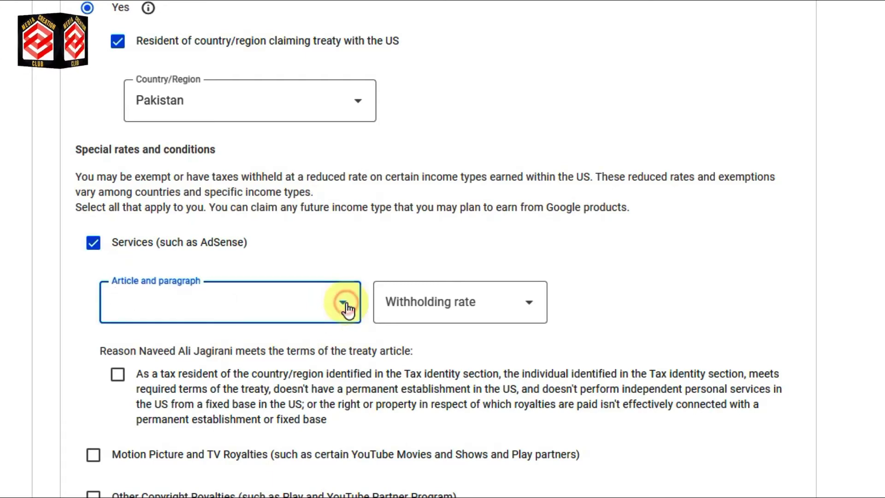
click(187, 349)
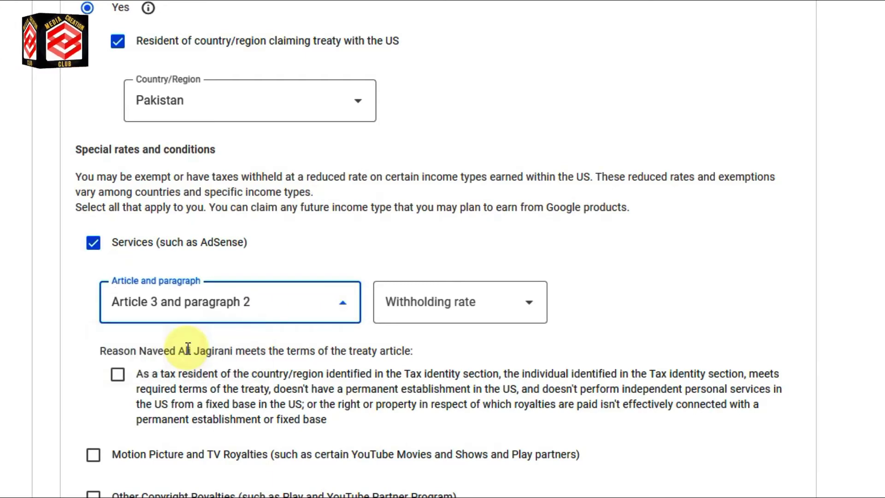
click(501, 306)
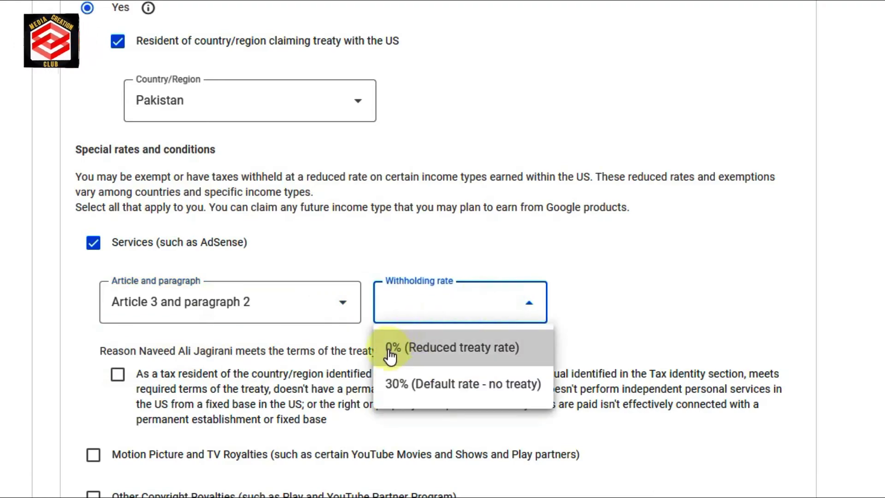
click(422, 349)
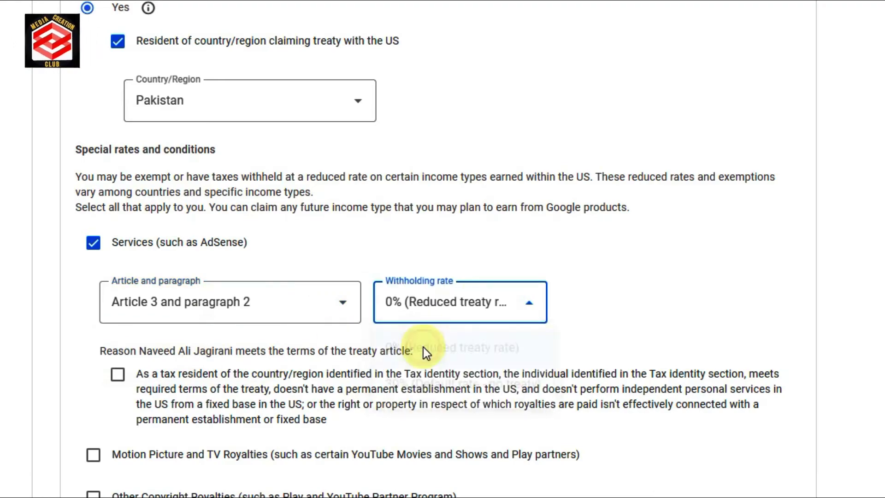
click(117, 375)
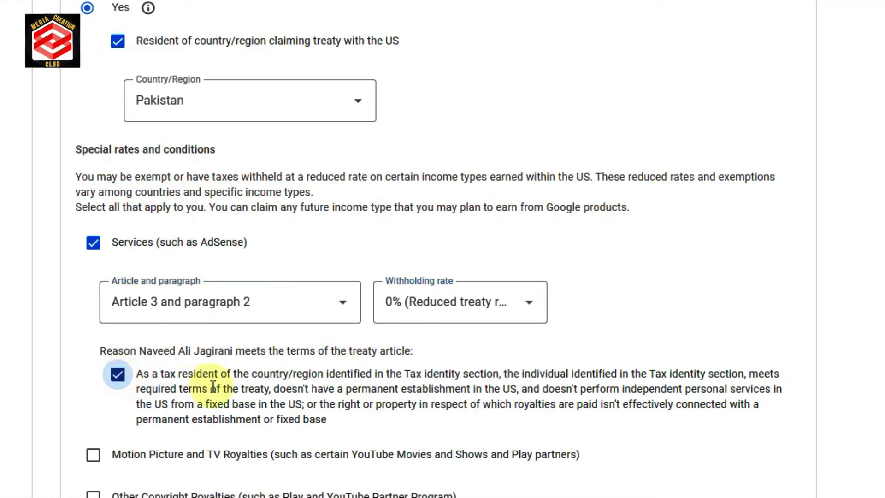
scroll(213, 385, down, 5)
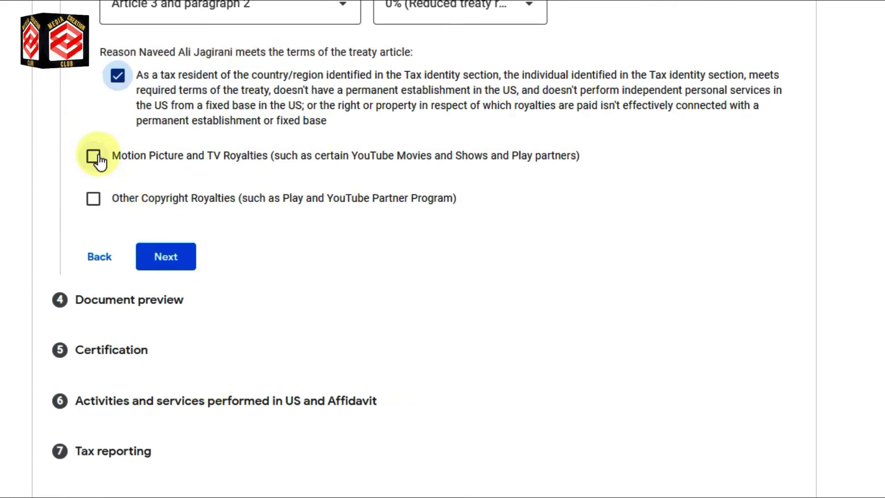
Add Motion Picture and TV Royalties with No treaty at the 30% default rate.
click(93, 156)
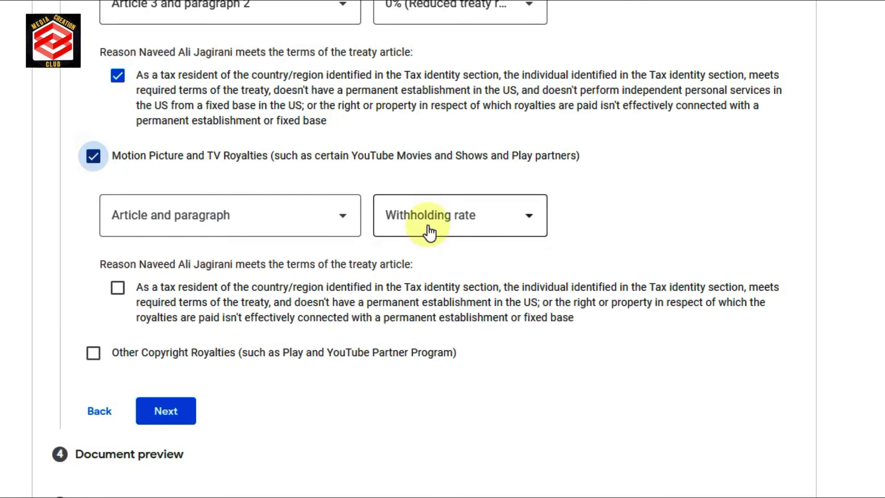
click(346, 225)
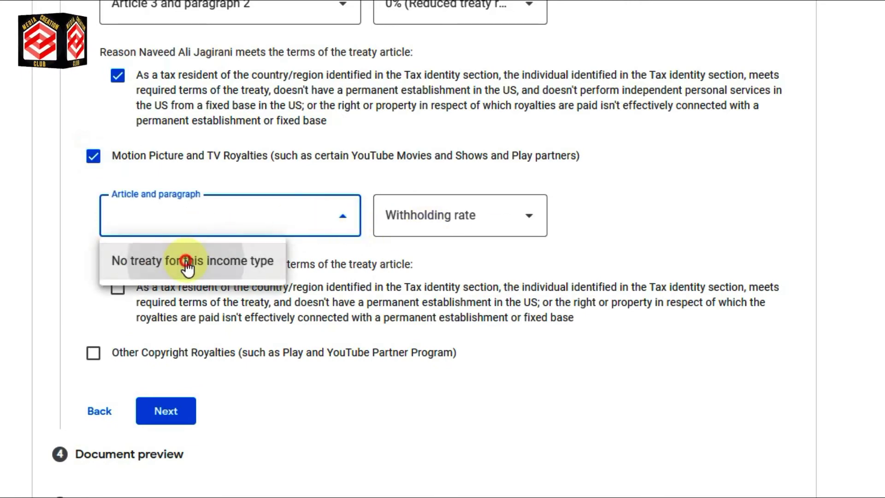
click(233, 261)
click(494, 231)
click(421, 271)
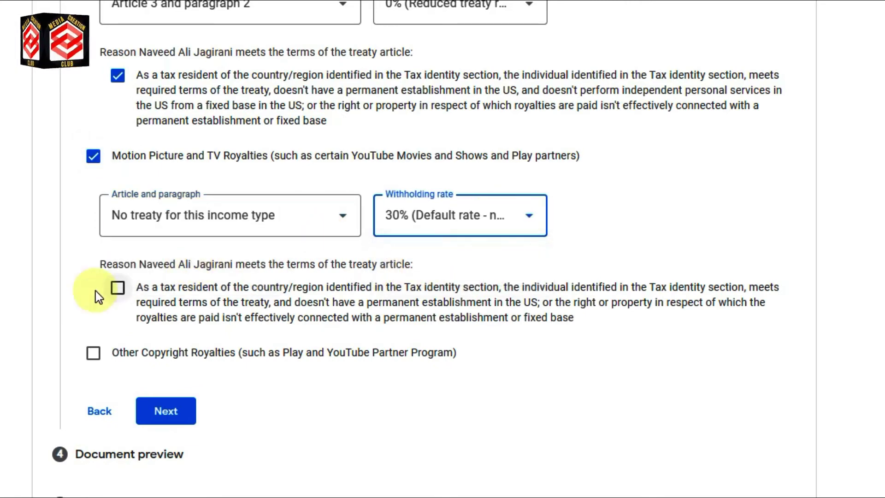
click(118, 289)
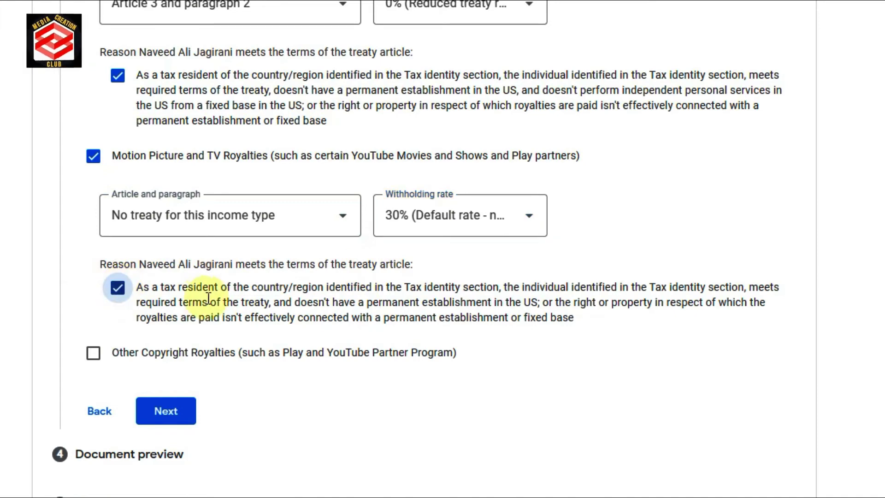
scroll(185, 290, down, 3)
Claim Other Copyright Royalties at 0% under Article 8 paragraph 1 and continue to the preview.
click(92, 202)
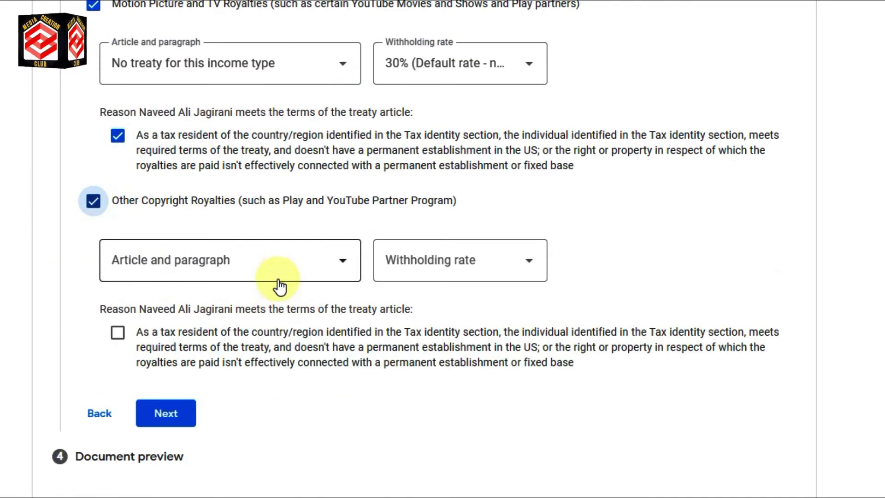
click(302, 275)
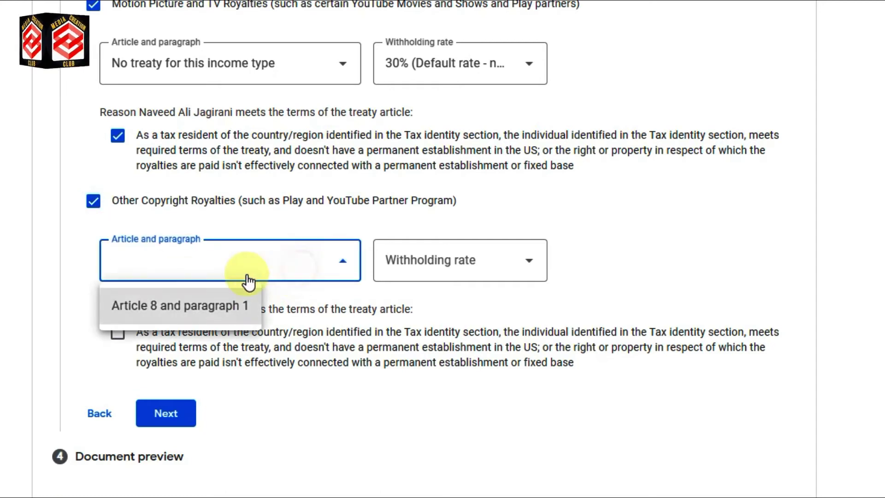
click(174, 309)
click(482, 271)
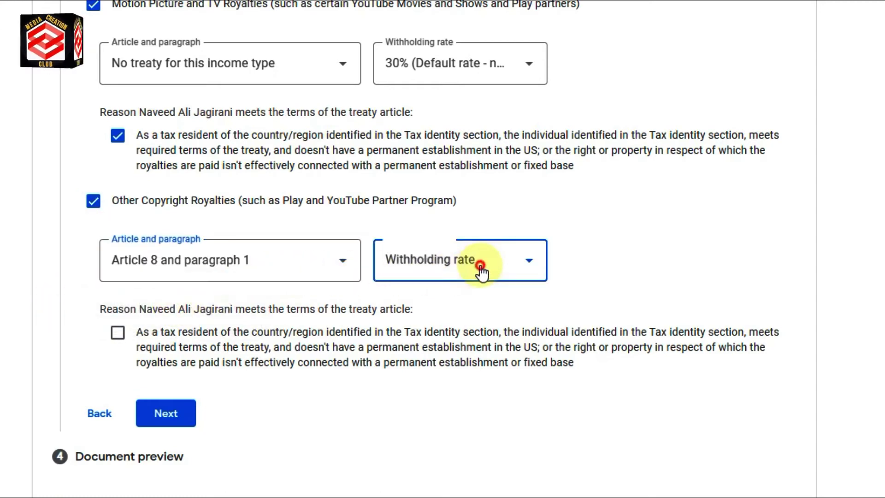
click(410, 305)
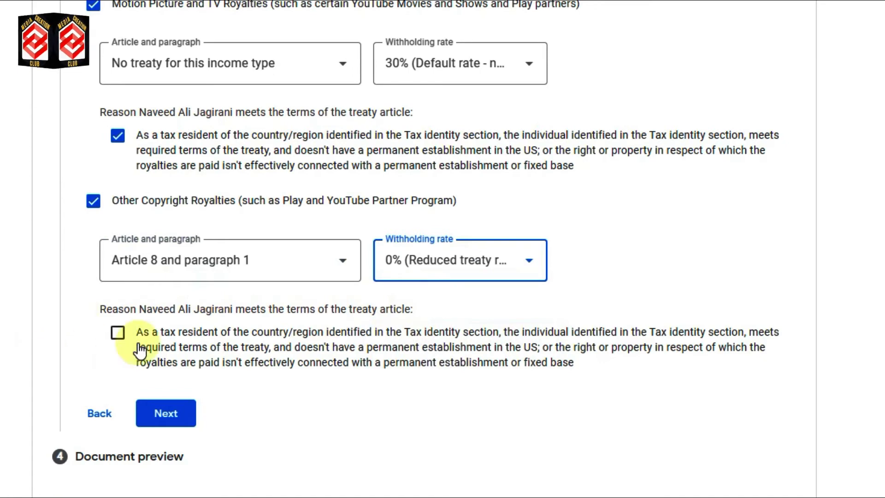
click(118, 334)
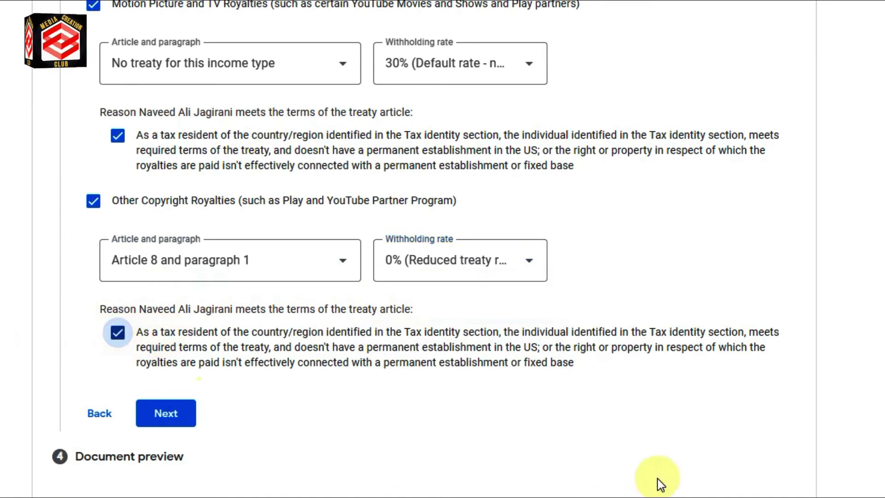
click(167, 415)
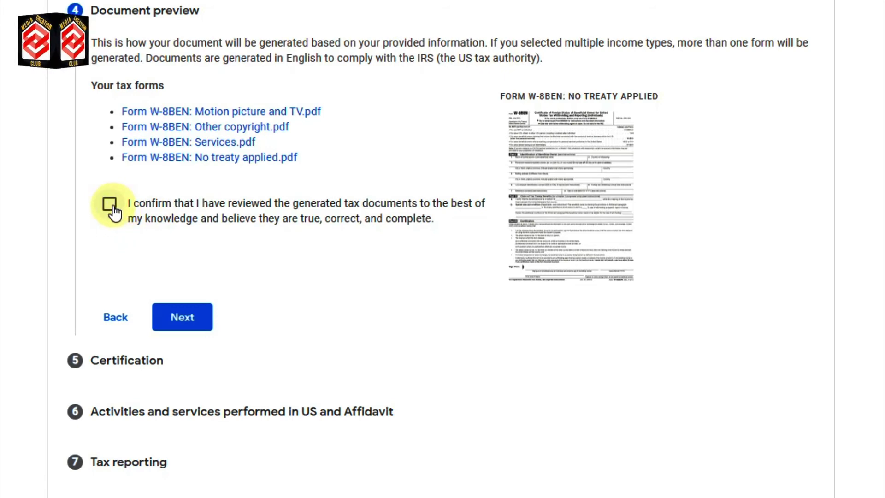
Tick the box confirming the four generated W-8BEN documents were reviewed and continue to Certification.
click(109, 207)
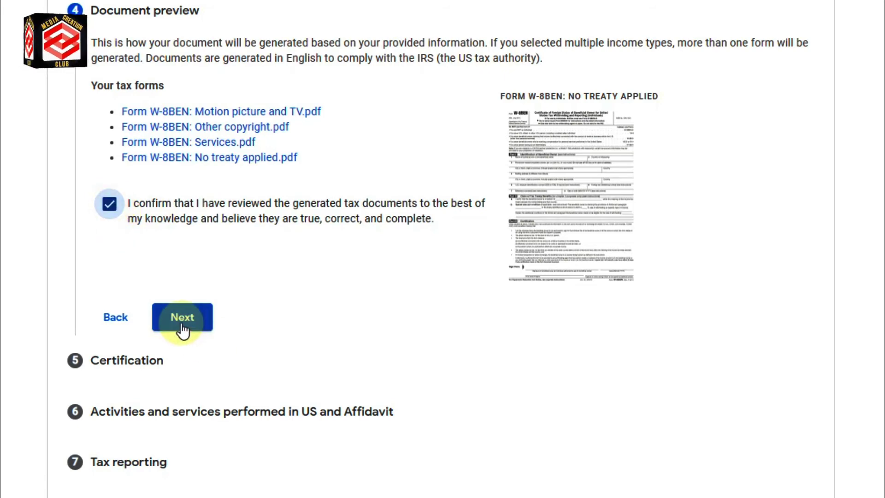
click(183, 318)
scroll(198, 281, down, 5)
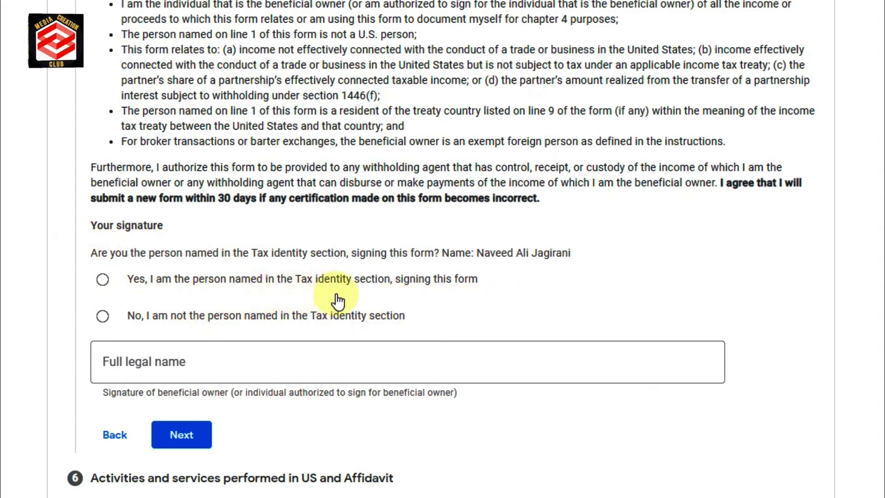
Confirm being the person named, sign with the individual's full legal name, and continue.
click(103, 279)
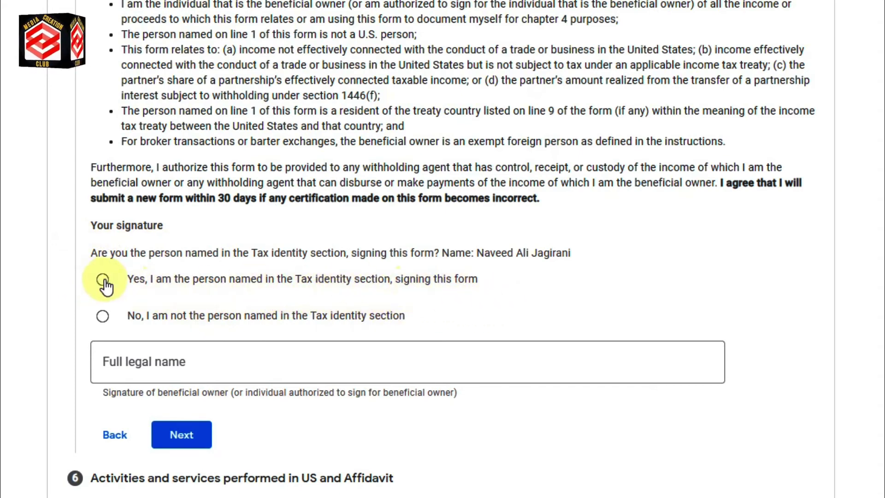
click(162, 364)
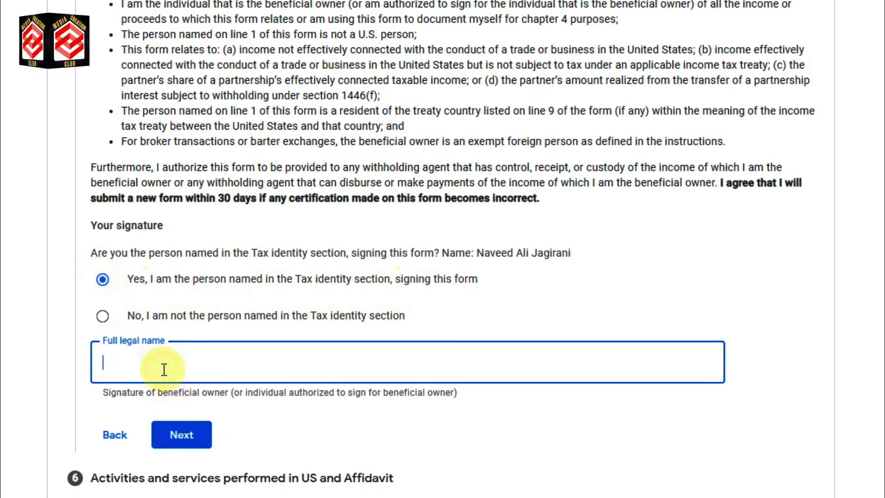
scroll(325, 408, down, 2)
click(187, 362)
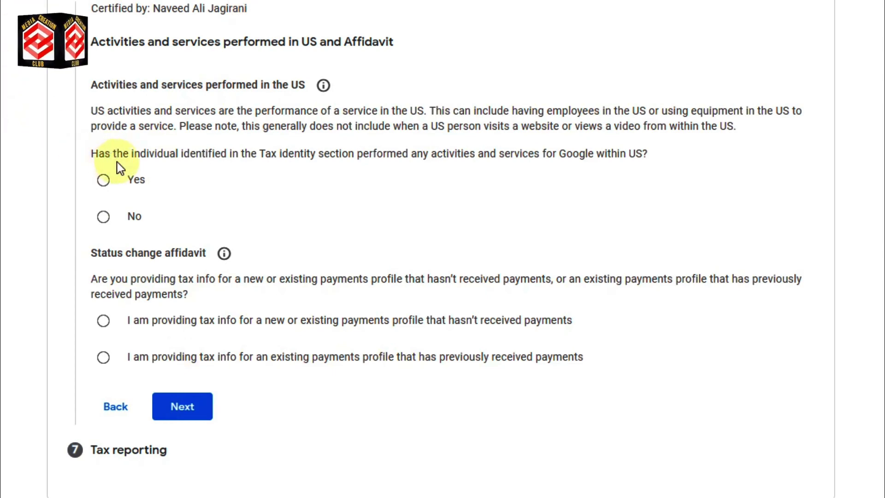
Answer No to US services, certify work outside the US, and pick the no-payments affidavit.
click(103, 216)
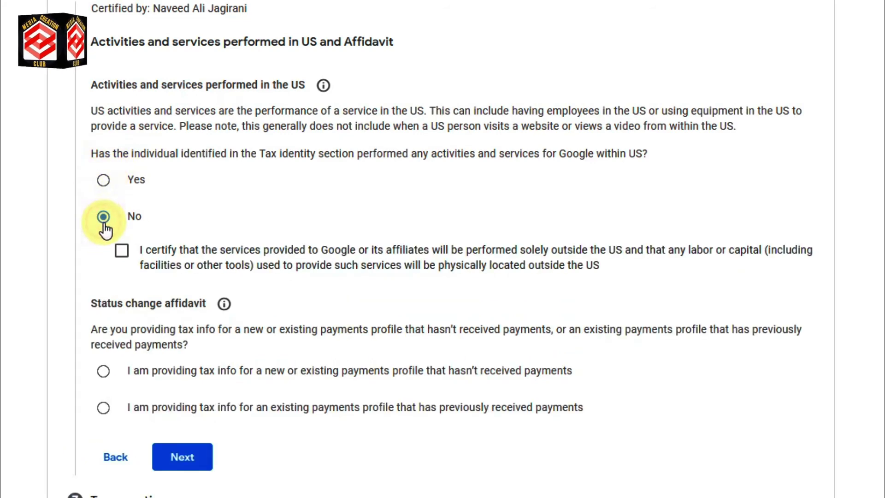
click(122, 252)
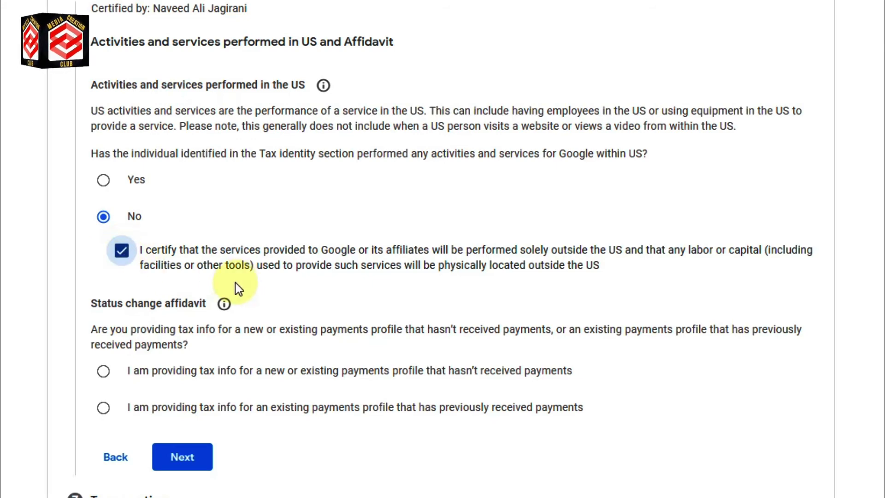
scroll(230, 290, down, 1)
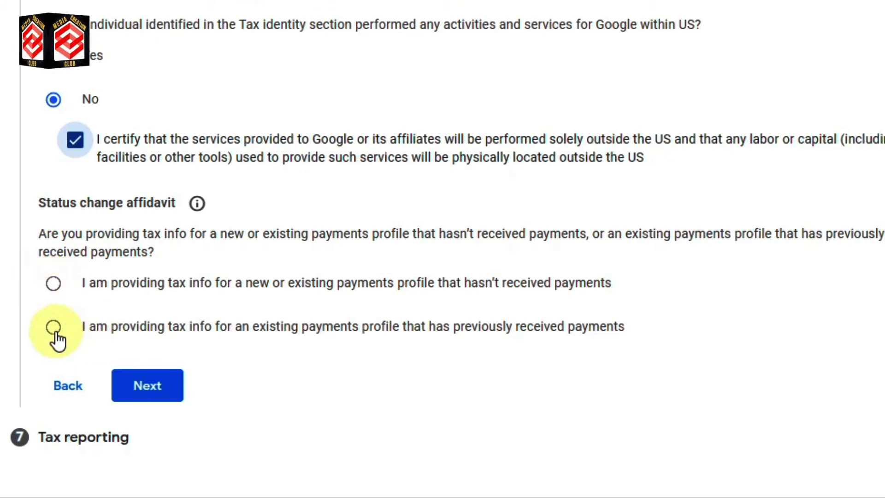
click(54, 286)
click(148, 386)
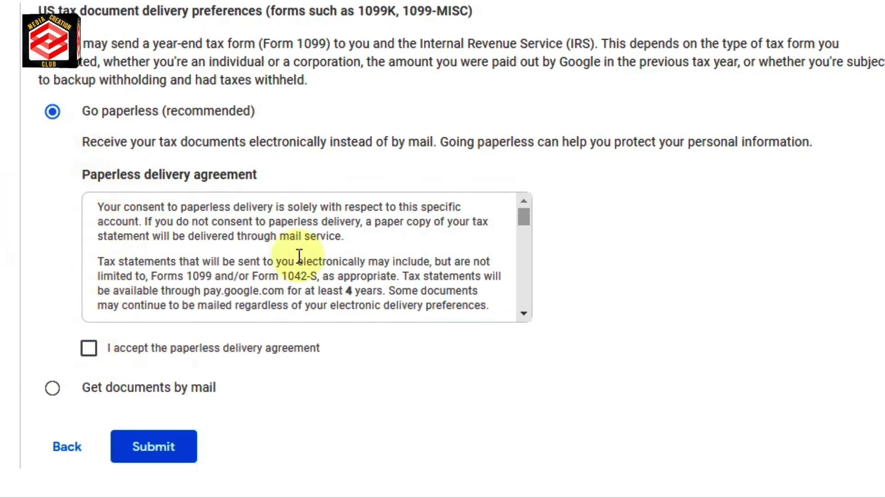
Accept the paperless delivery agreement and submit the W-8BEN tax information.
click(90, 351)
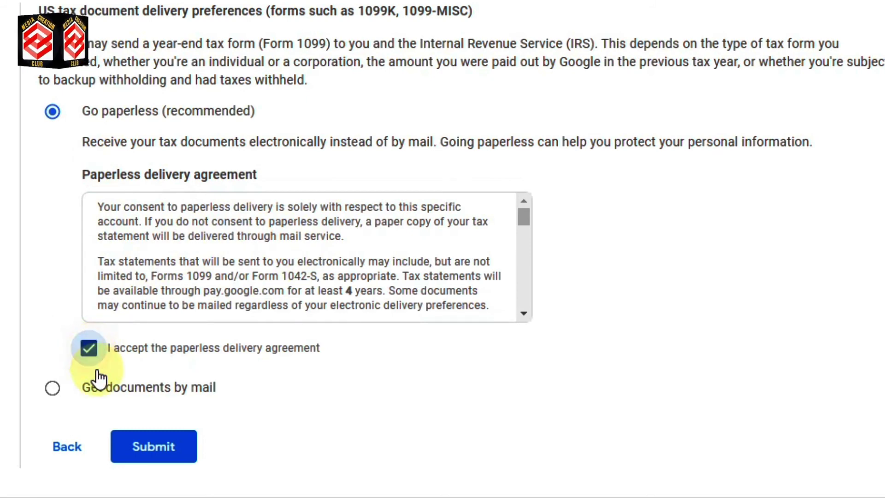
click(178, 451)
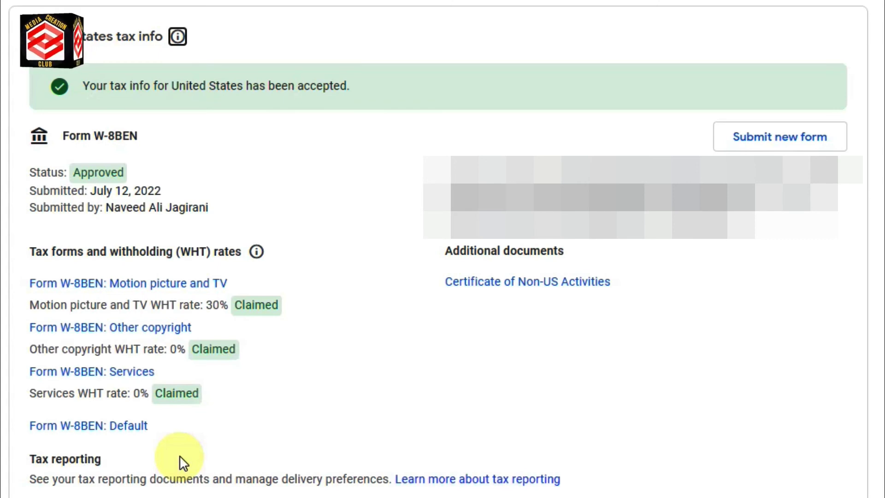
drag(71, 173, 139, 172)
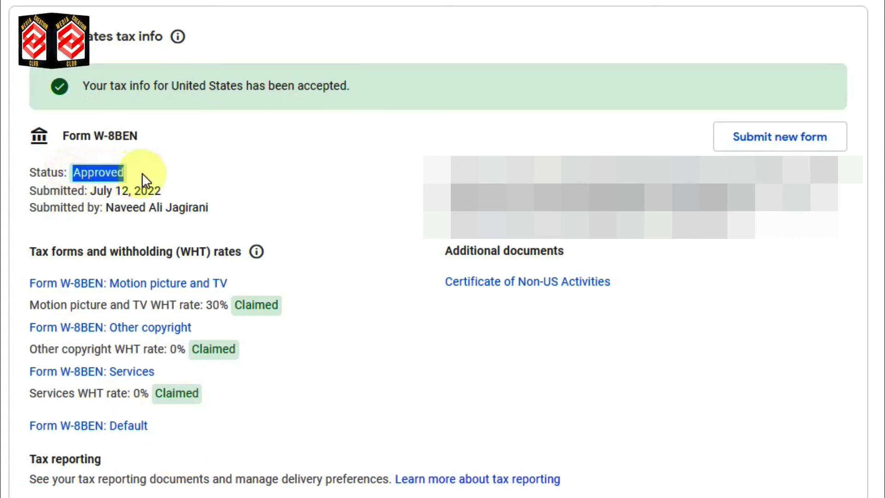
click(156, 167)
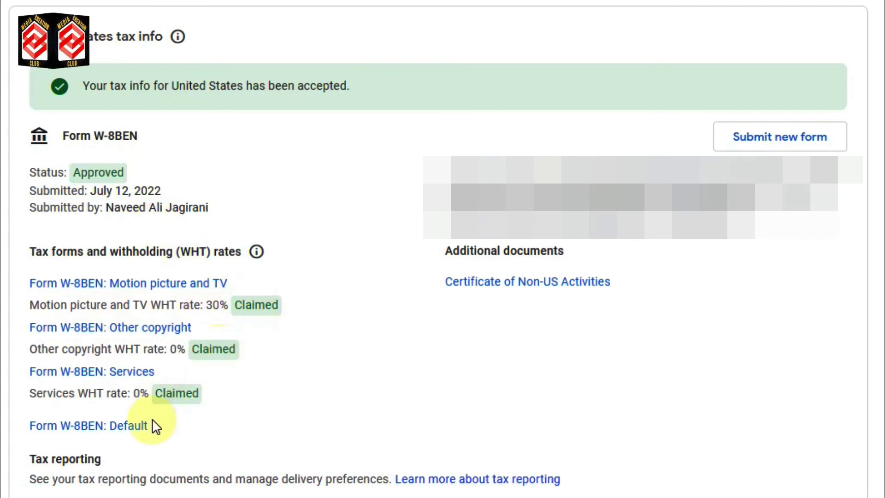
scroll(233, 405, down, 3)
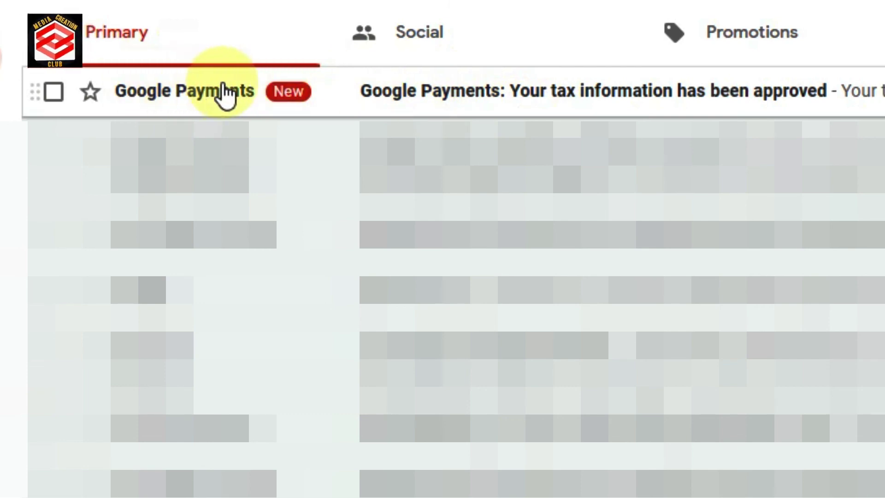
Open the Google Payments email 'Your tax information has been approved' in the Primary inbox.
click(431, 94)
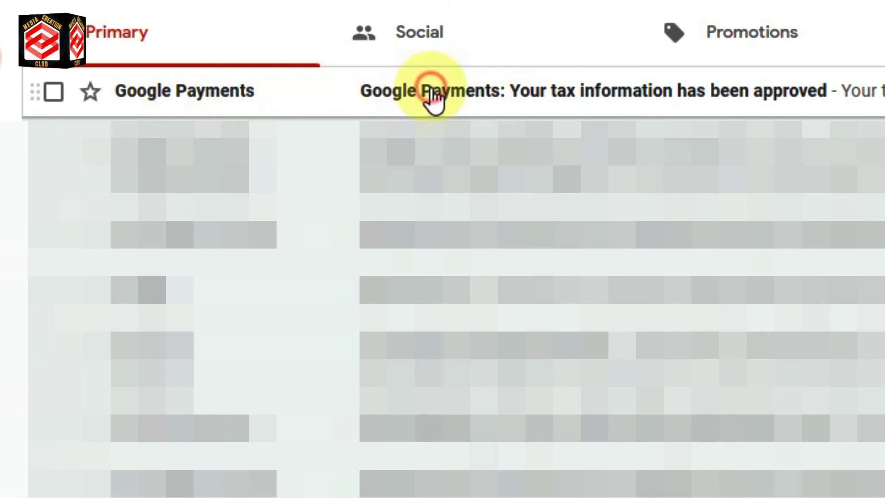